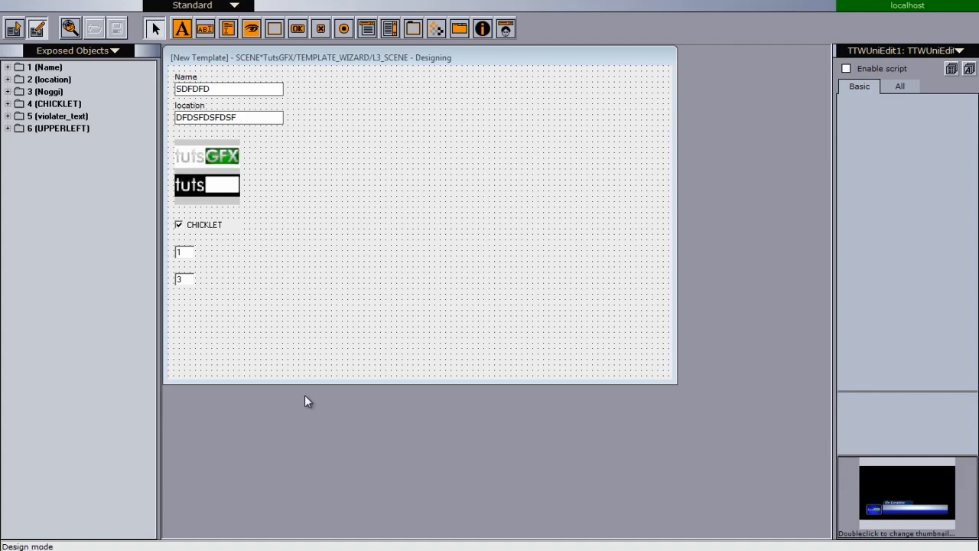
Switch to Viz Artist and hide the VIOLATOR and UPPERLEFT containers of L3_SCENE
key(alt+Tab)
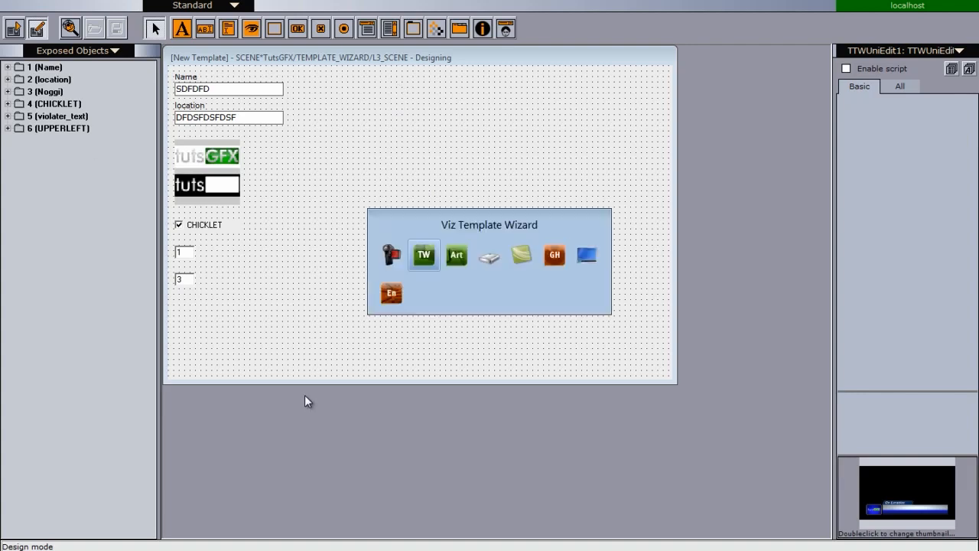
key(alt+Tab)
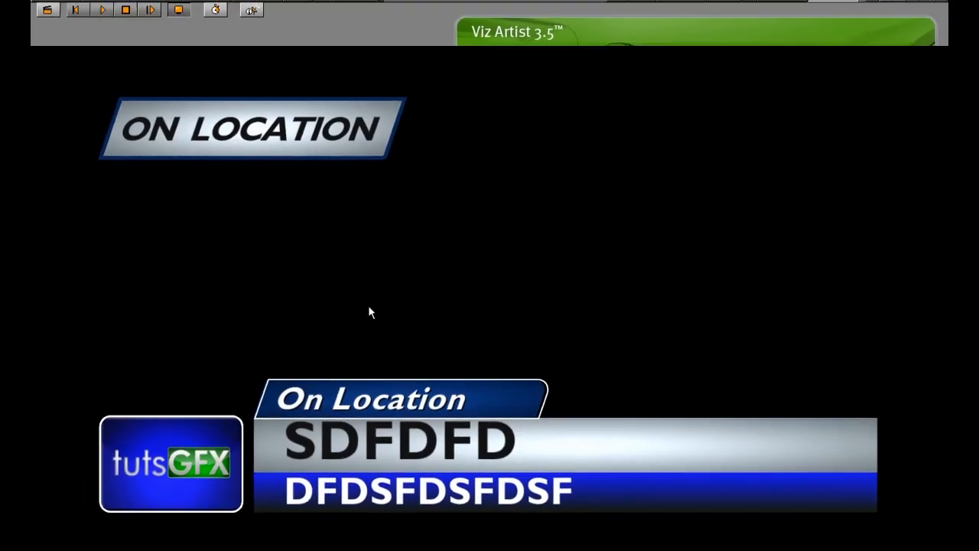
click(74, 6)
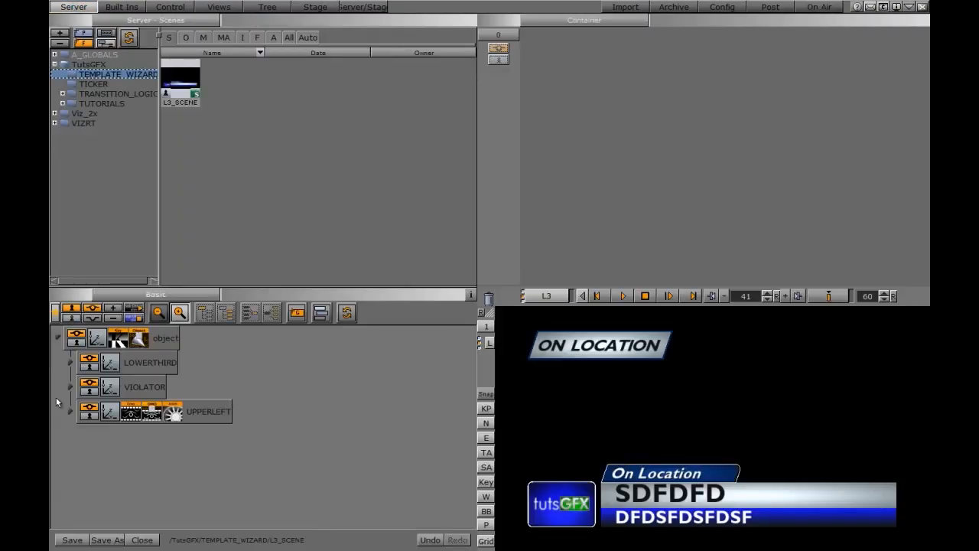
click(89, 391)
click(90, 410)
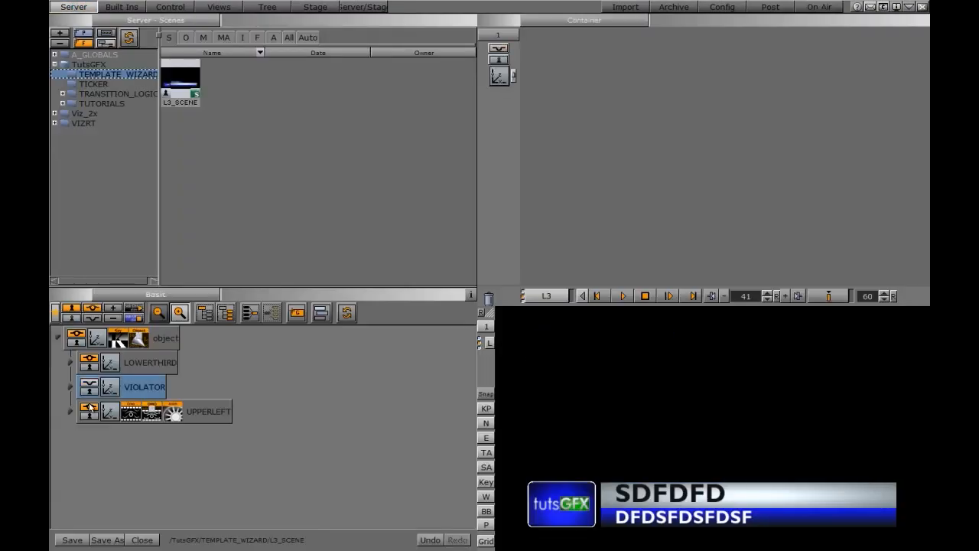
Clear the text of the location and Name containers inside LOWERTHIRD
click(69, 364)
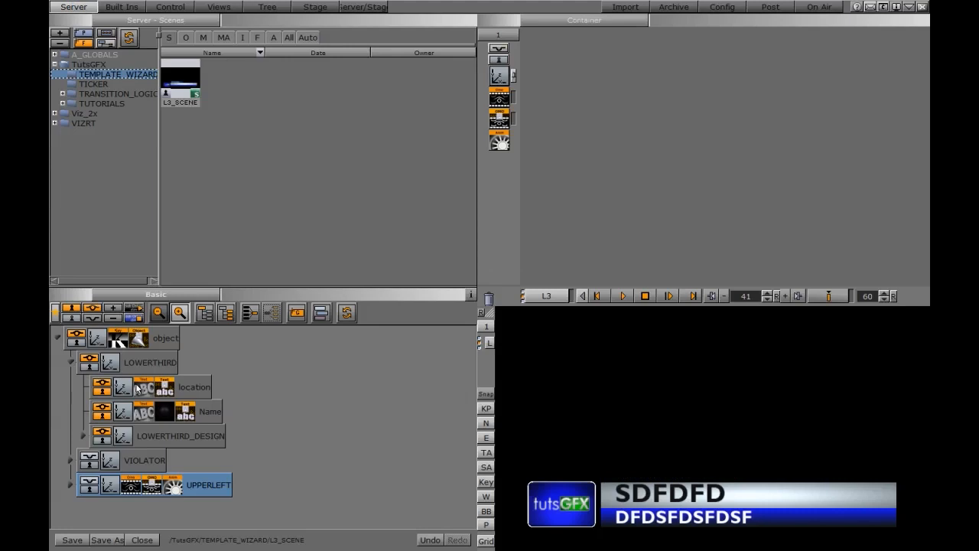
click(161, 387)
drag(594, 40, 501, 35)
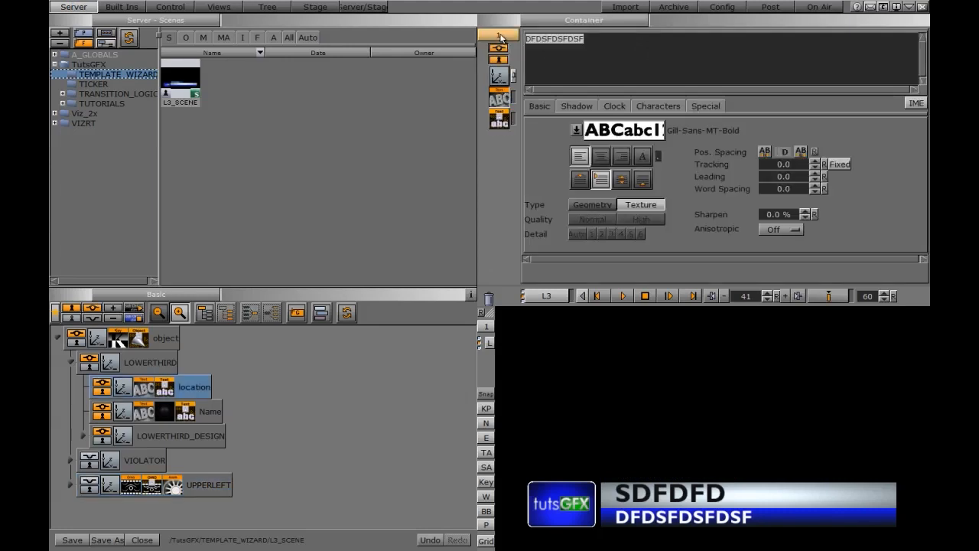
key(BackSpace)
click(209, 412)
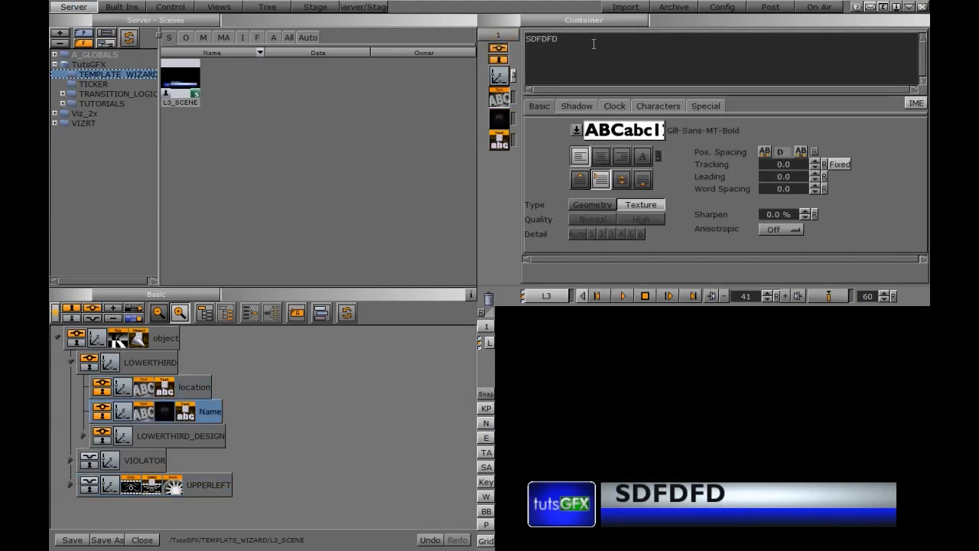
drag(574, 39, 479, 38)
key(BackSpace)
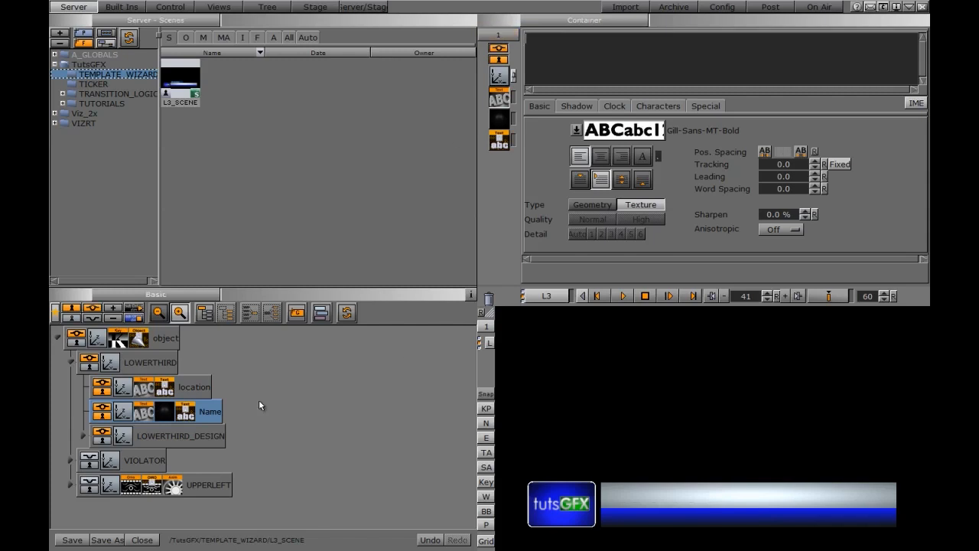
Take a snapshot of the empty lower third named L3RD in RGBA format
click(486, 396)
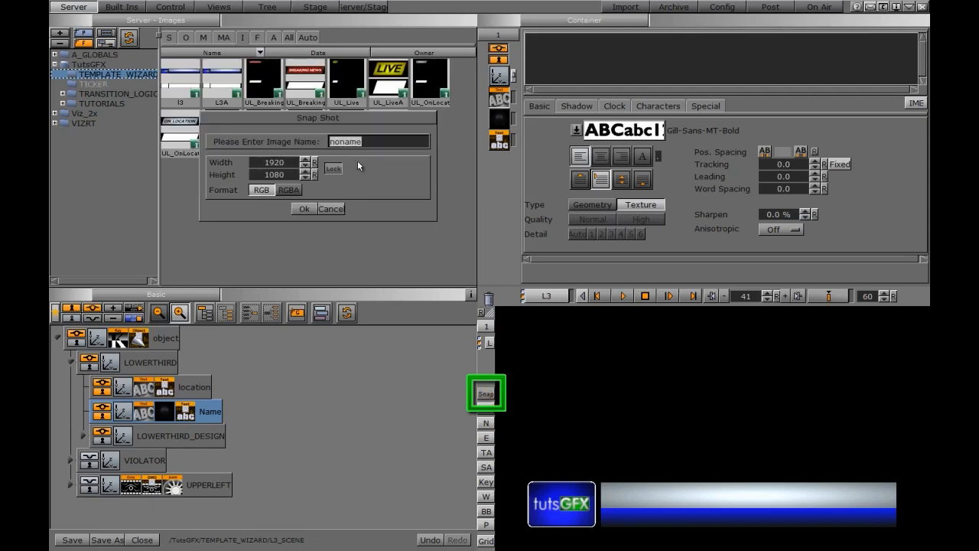
text(L3RD)
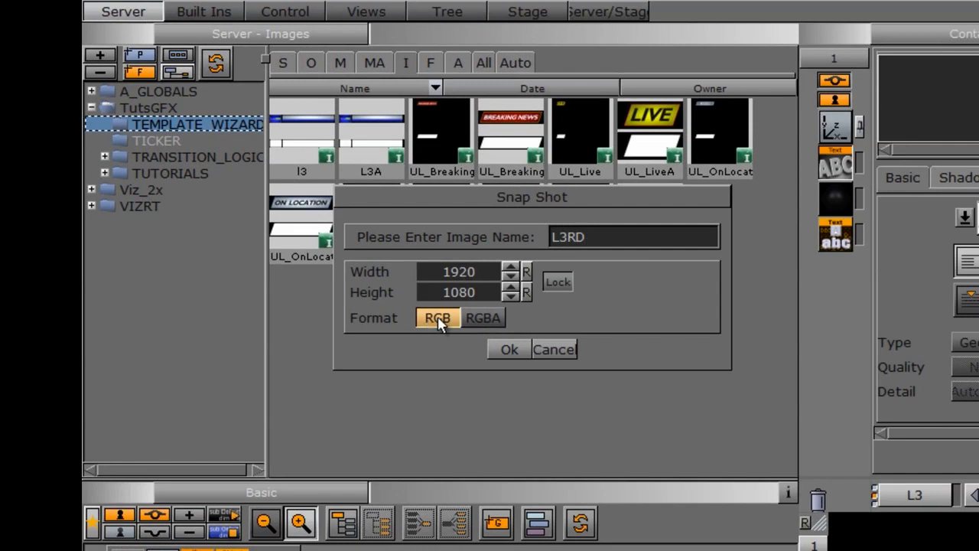
click(490, 322)
click(509, 350)
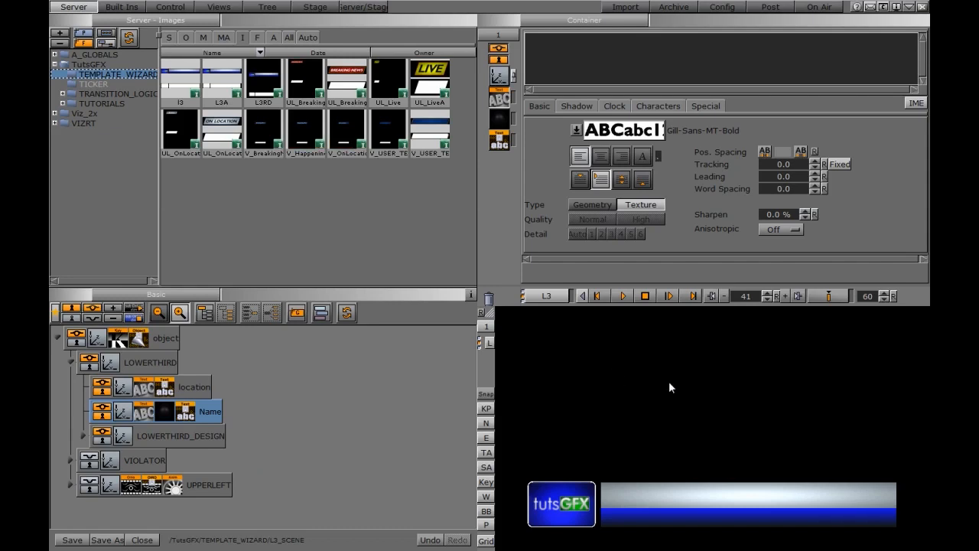
Open the L3RD image in the image editor and scale it to 40%
double_click(262, 83)
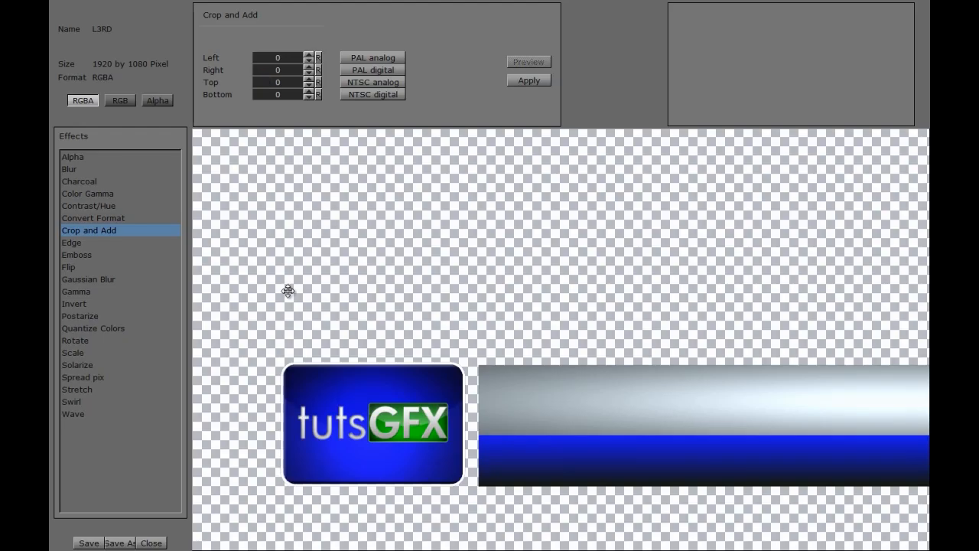
click(71, 354)
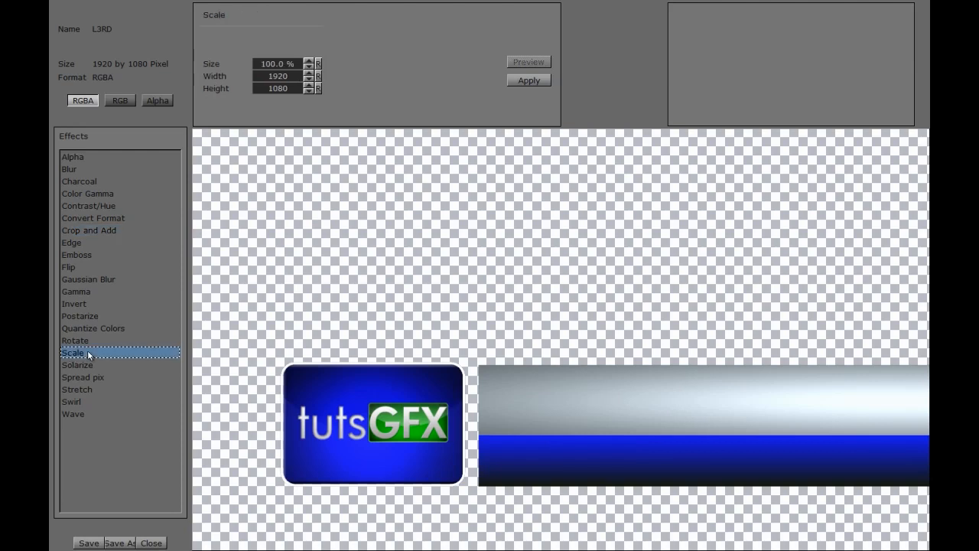
click(275, 65)
text(40)
key(Return)
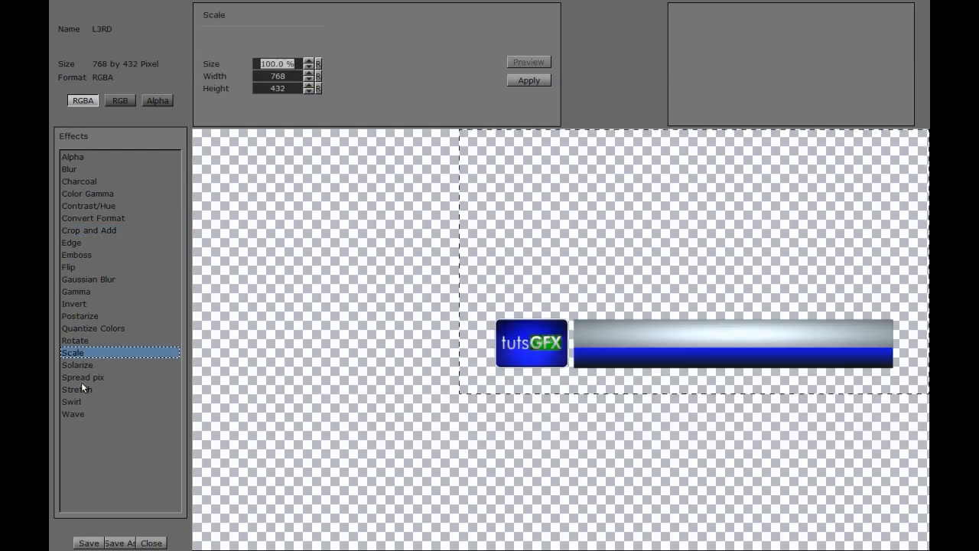
Crop the L3RD image by 49 left, 52 right, 306 top and 37 bottom, then save and close it
click(87, 228)
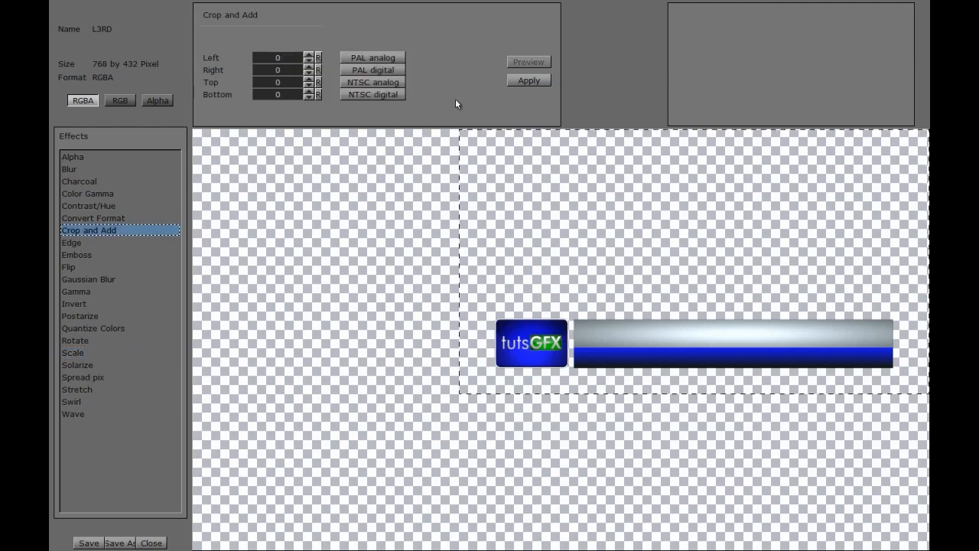
drag(269, 59, 454, 98)
drag(277, 92, 298, 104)
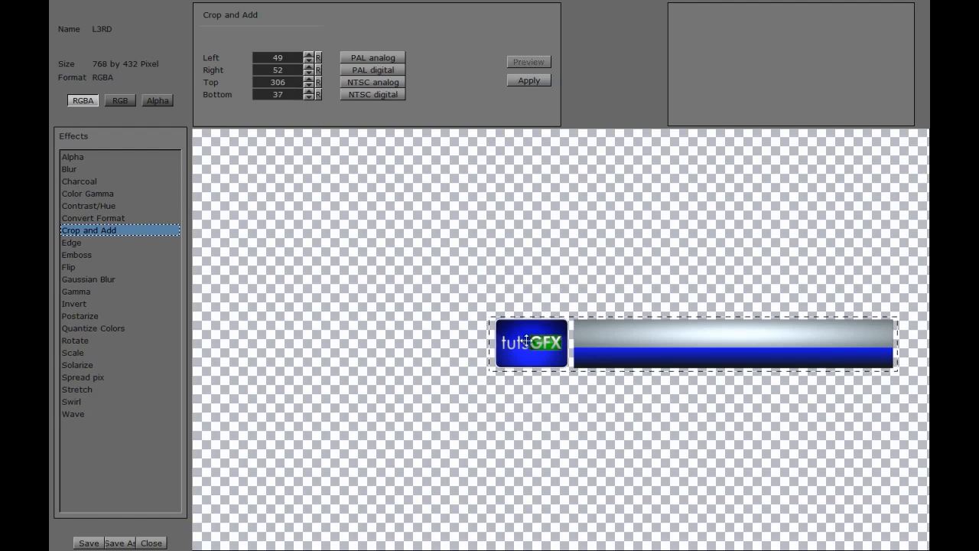
click(527, 82)
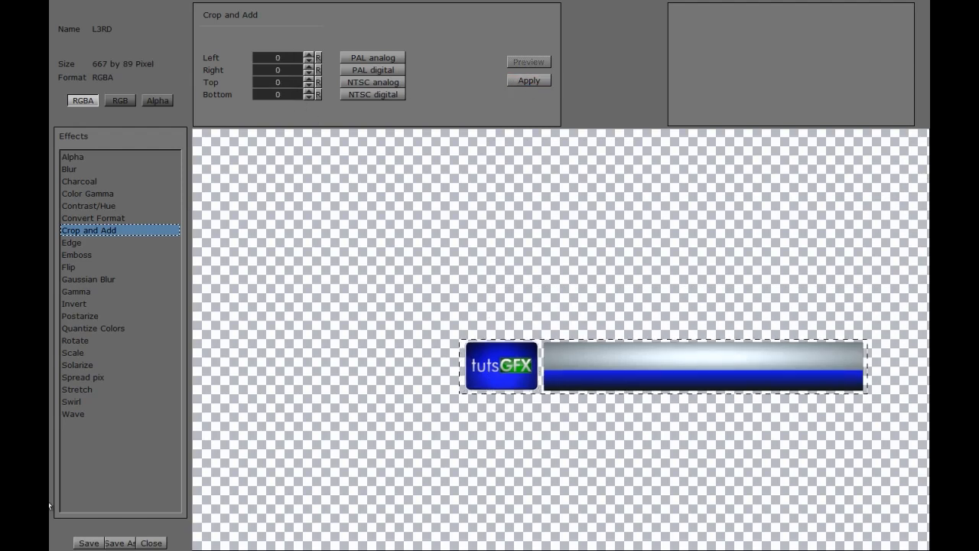
click(153, 543)
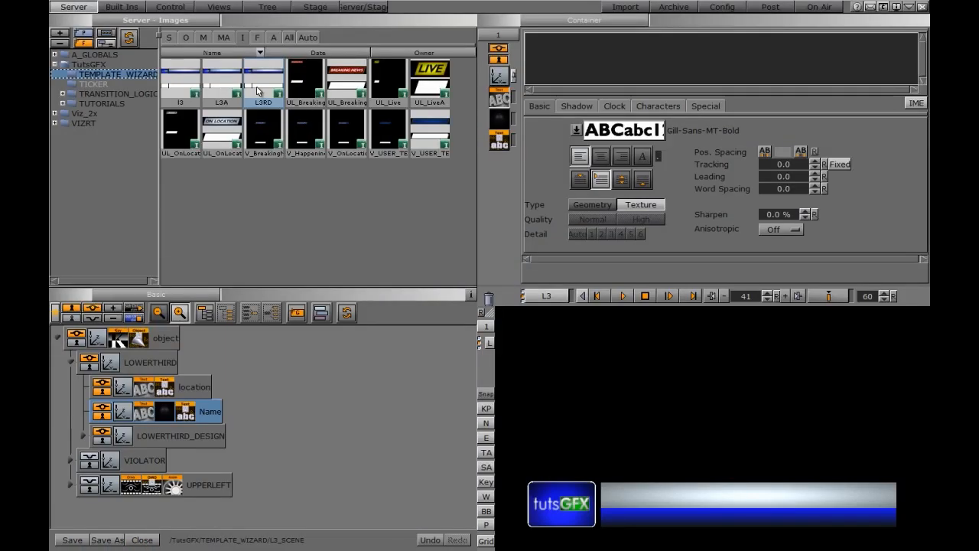
Export the L3RD image as a png to the TEMPLATE_WIZARD project folder
right_click(262, 92)
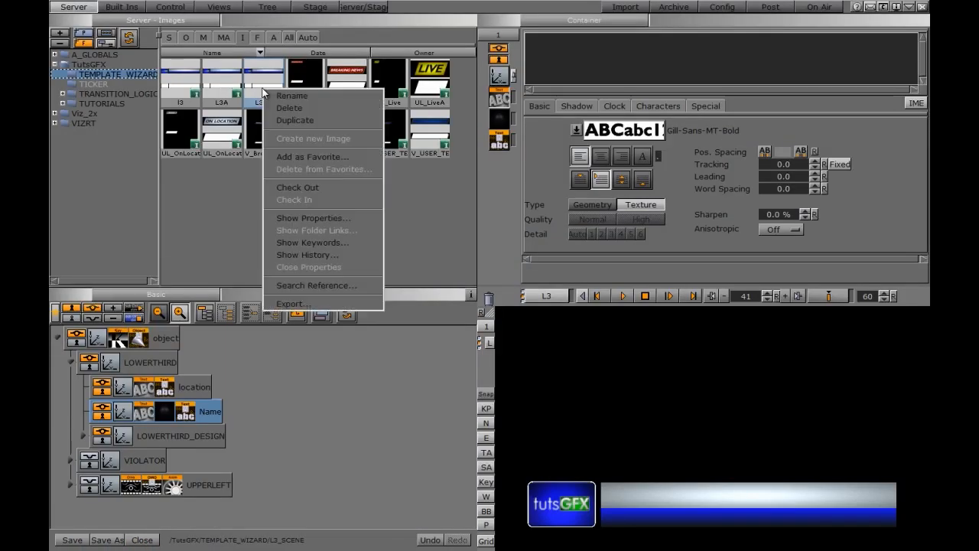
click(293, 304)
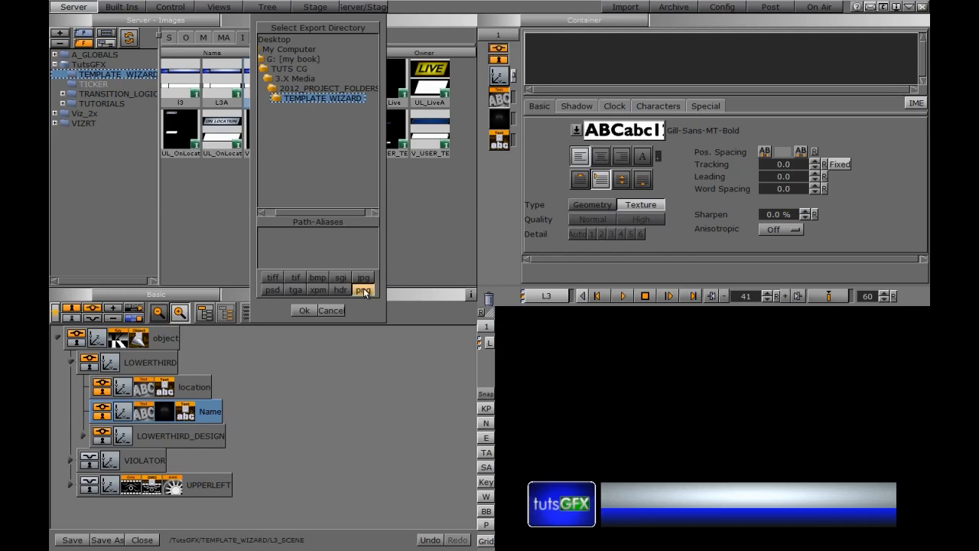
click(304, 311)
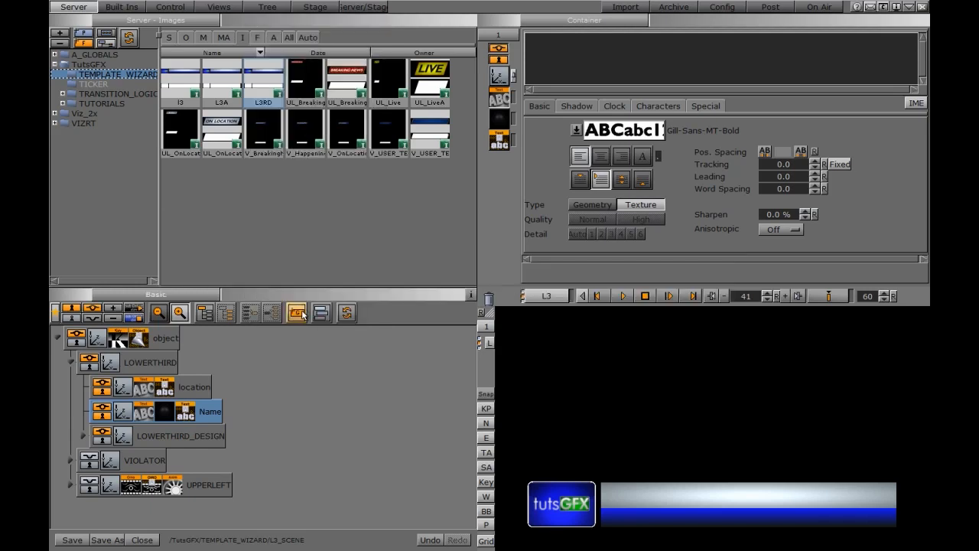
Set Viz Artist to On Air, return to Viz Template Wizard and place an image component in the form's empty area
click(822, 7)
key(alt+Tab)
key(alt+Tab)
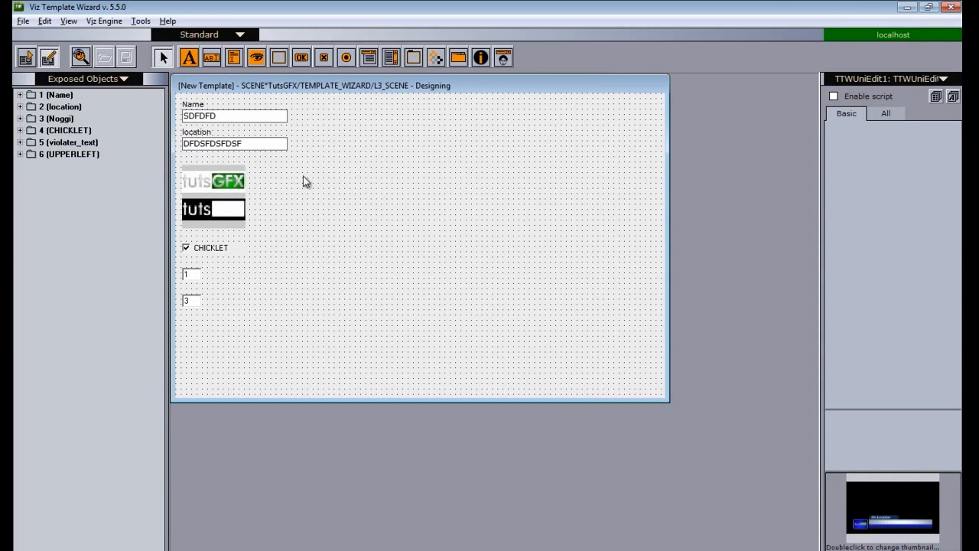
click(436, 58)
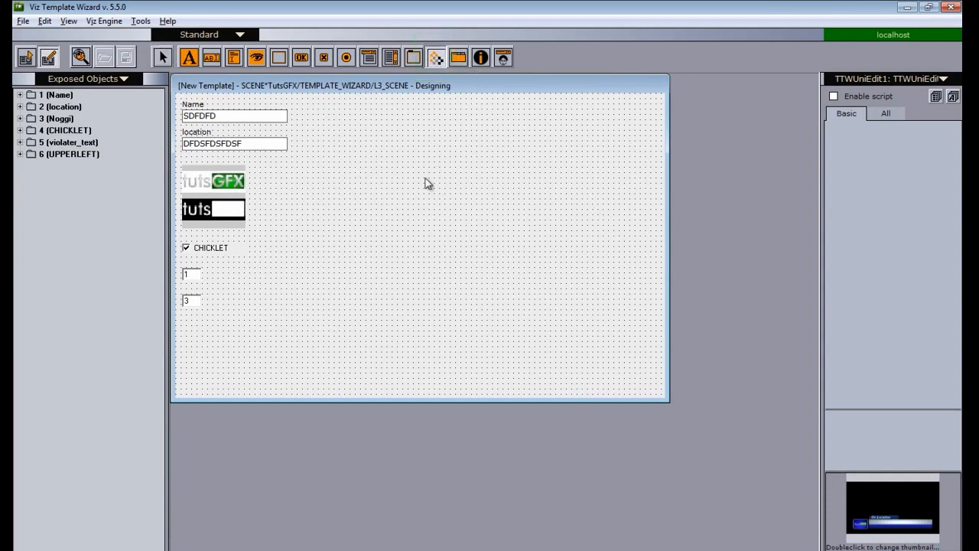
click(375, 177)
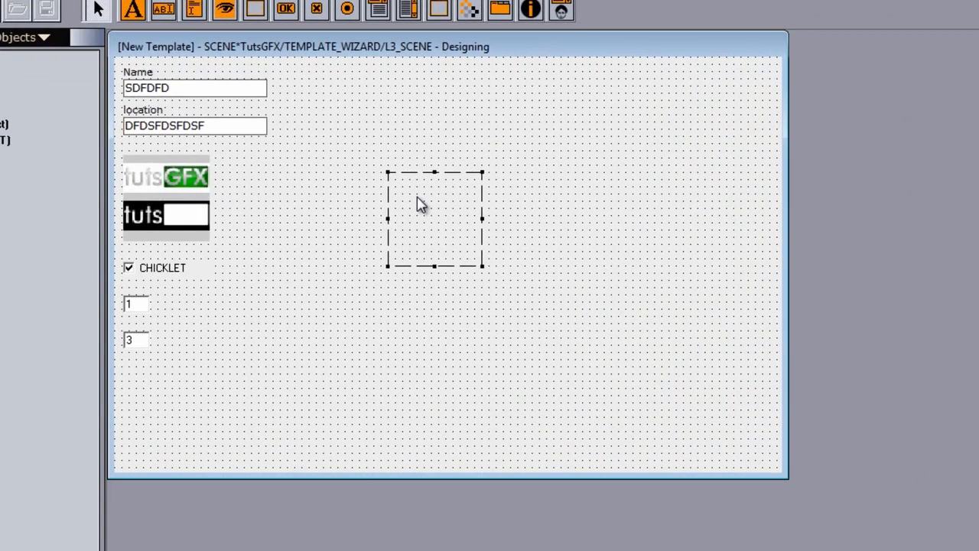
Load the L3RD picture from the TEMPLATE WIZARD folder into the new image component
right_click(401, 196)
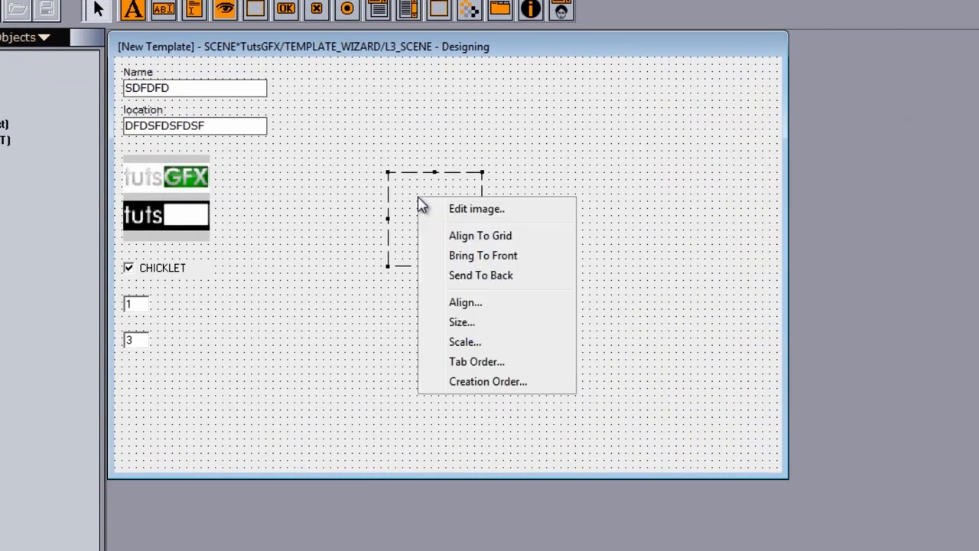
click(466, 215)
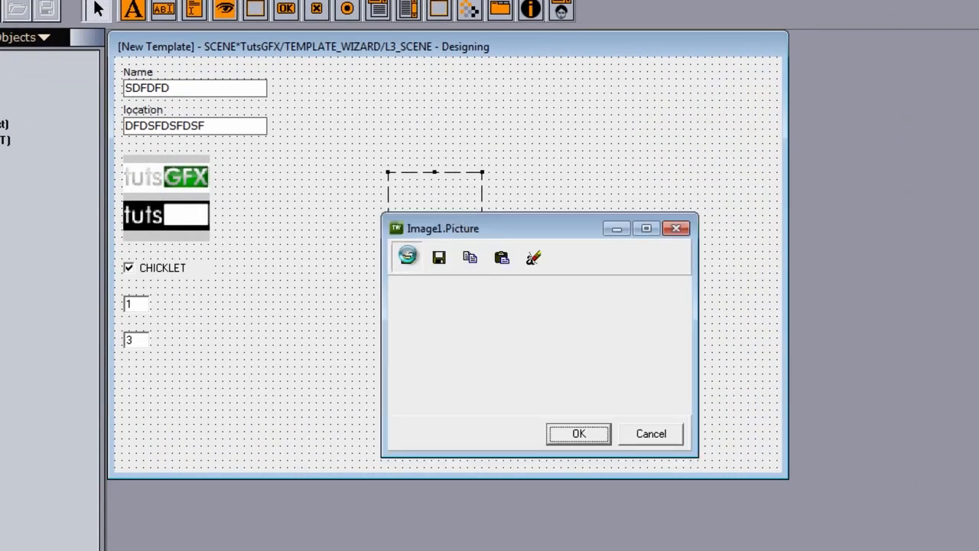
click(408, 259)
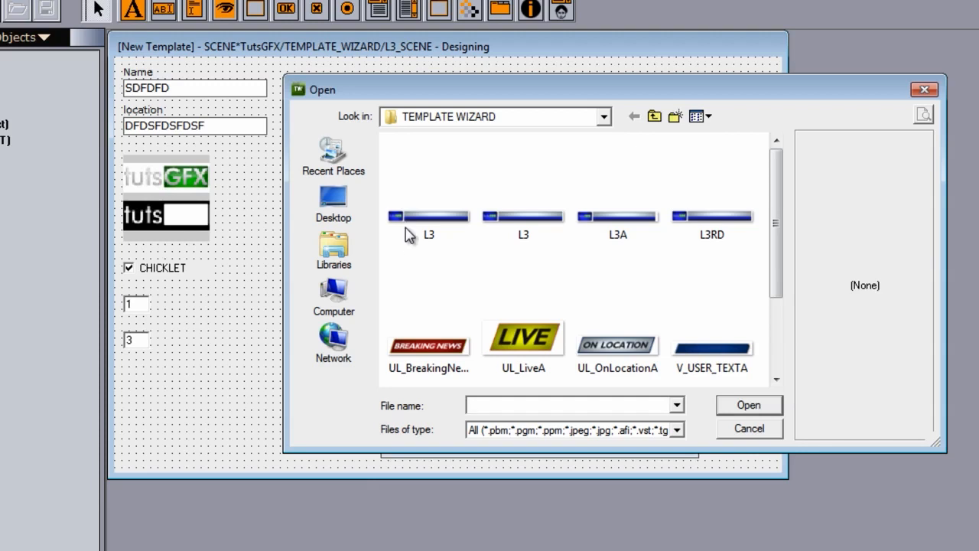
click(706, 220)
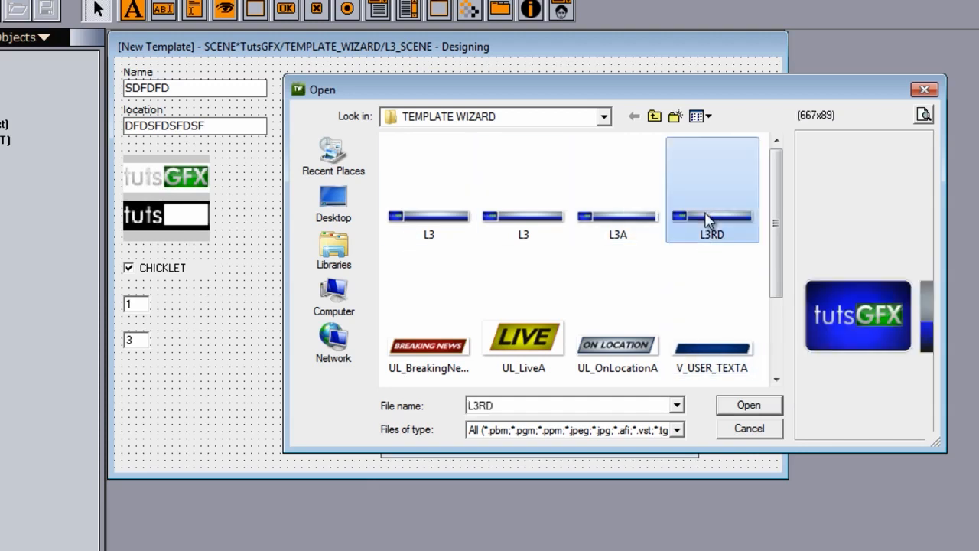
double_click(707, 220)
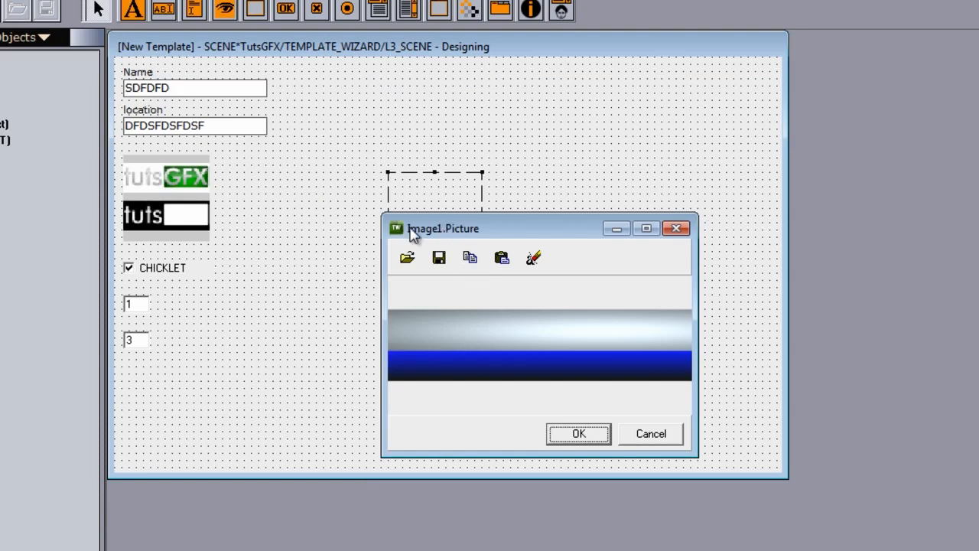
click(577, 433)
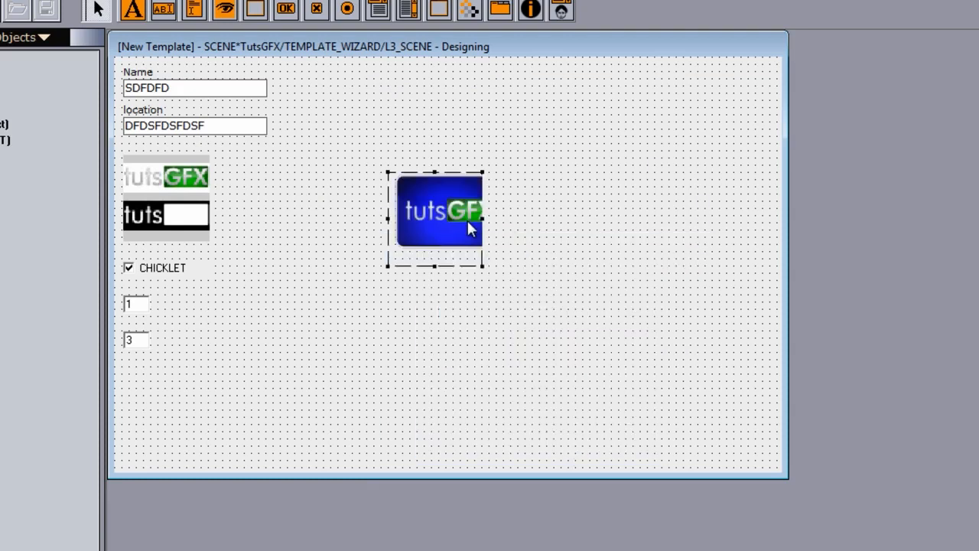
Widen the image component to show the full lower third and move it below the Name and location fields
drag(482, 218, 777, 218)
drag(561, 210, 454, 216)
drag(669, 219, 780, 217)
drag(718, 222, 645, 226)
drag(713, 220, 782, 224)
drag(708, 207, 651, 272)
drag(755, 299, 769, 297)
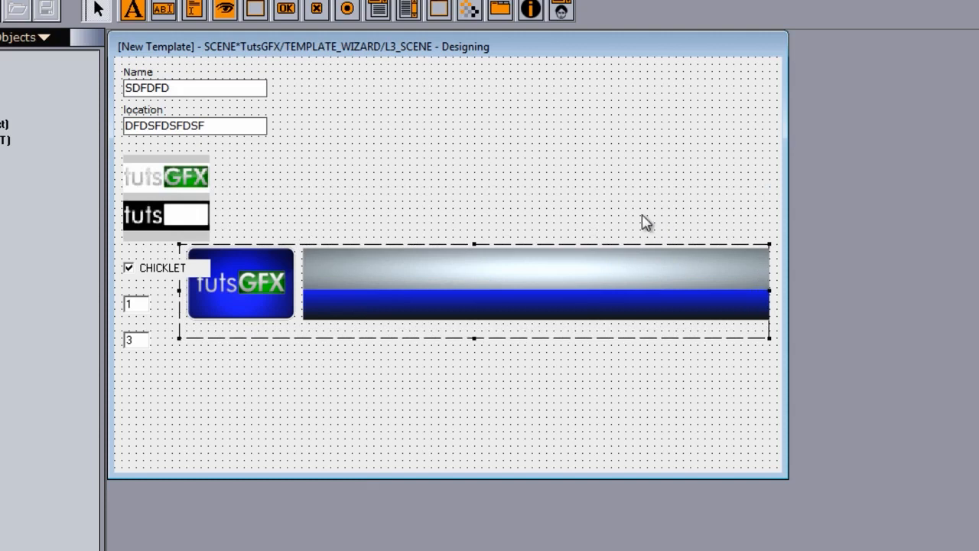
Arrange the Name field on the silver bar, location field on the blue bar and logo image on the logo box, widening both text fields
click(189, 93)
drag(189, 93, 366, 268)
drag(454, 268, 640, 270)
drag(198, 129, 367, 312)
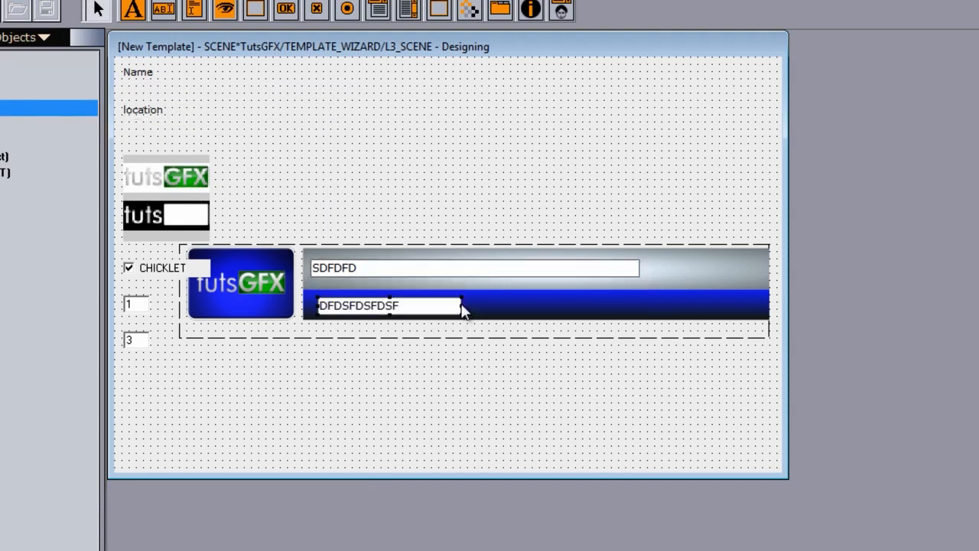
drag(460, 305, 634, 306)
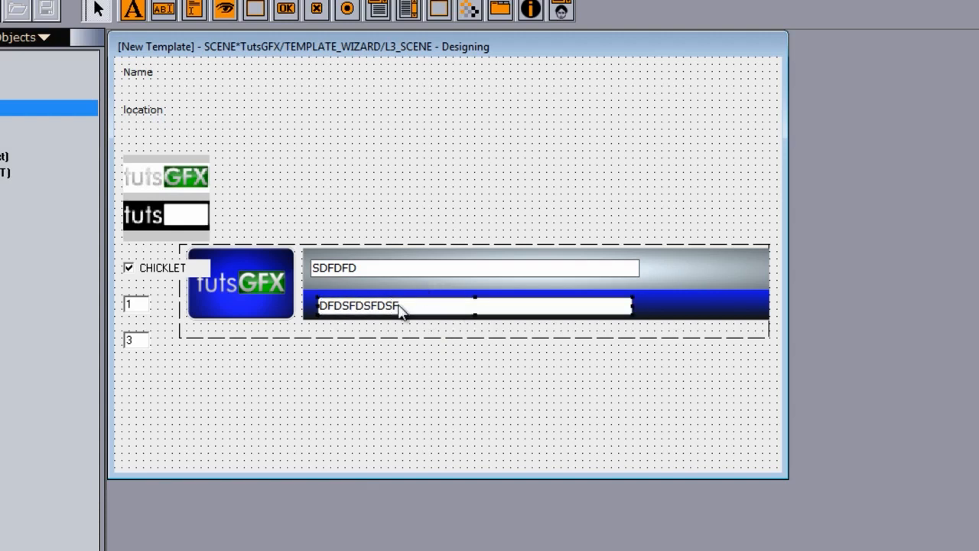
drag(155, 204, 227, 295)
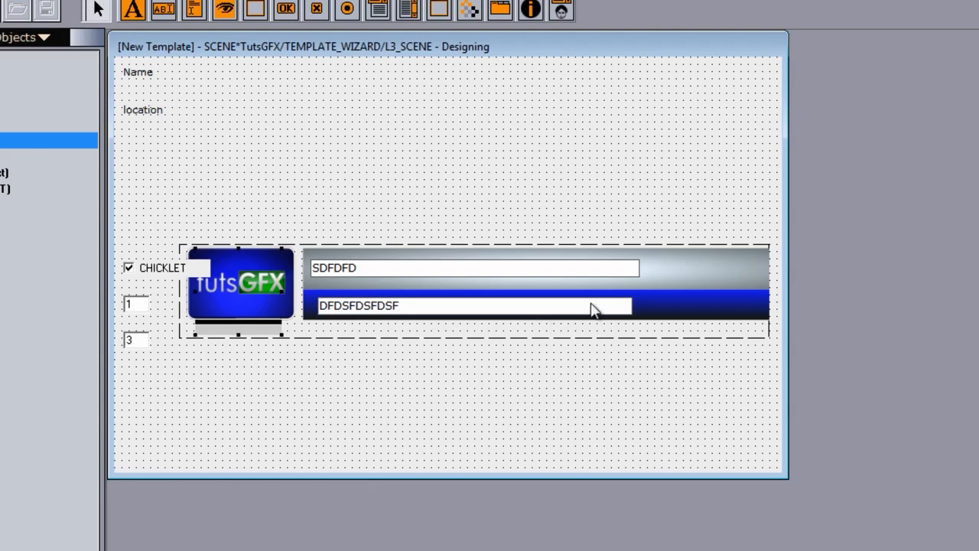
Send the lower-third background image behind all the other form controls
click(724, 274)
right_click(723, 274)
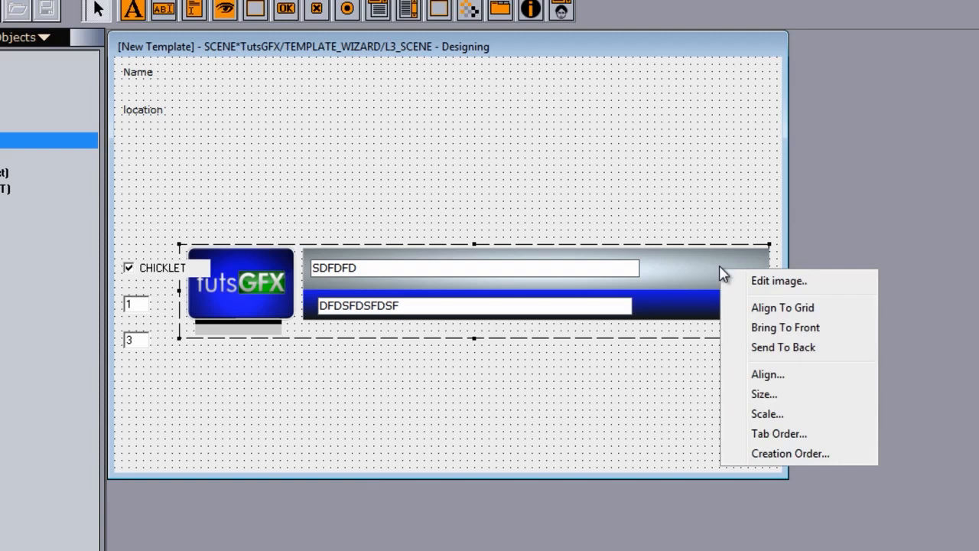
click(764, 348)
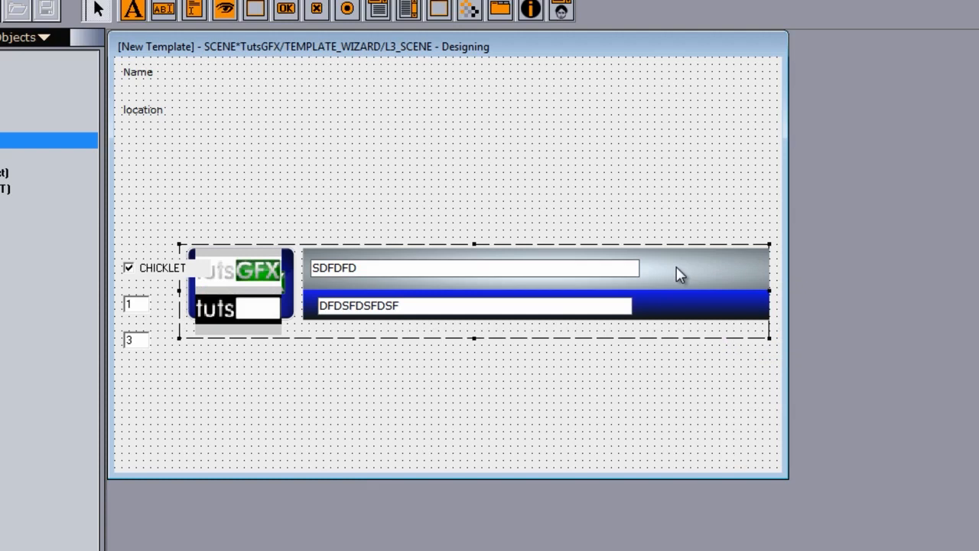
Shrink the logo image to fit inside the blue logo box and move the CHICKLET checkbox into the empty area above the lower third
click(242, 268)
drag(277, 335, 266, 310)
drag(240, 261, 255, 275)
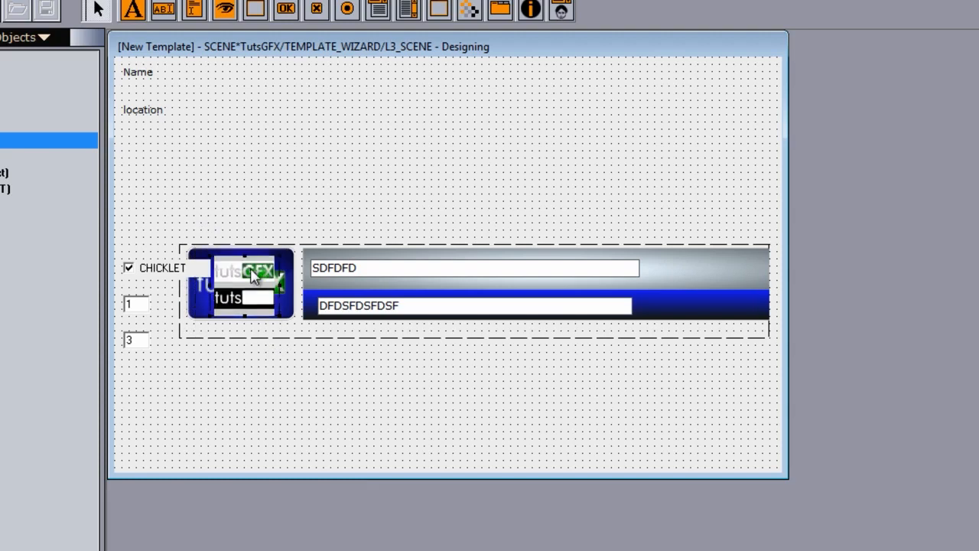
drag(156, 277, 164, 182)
click(168, 336)
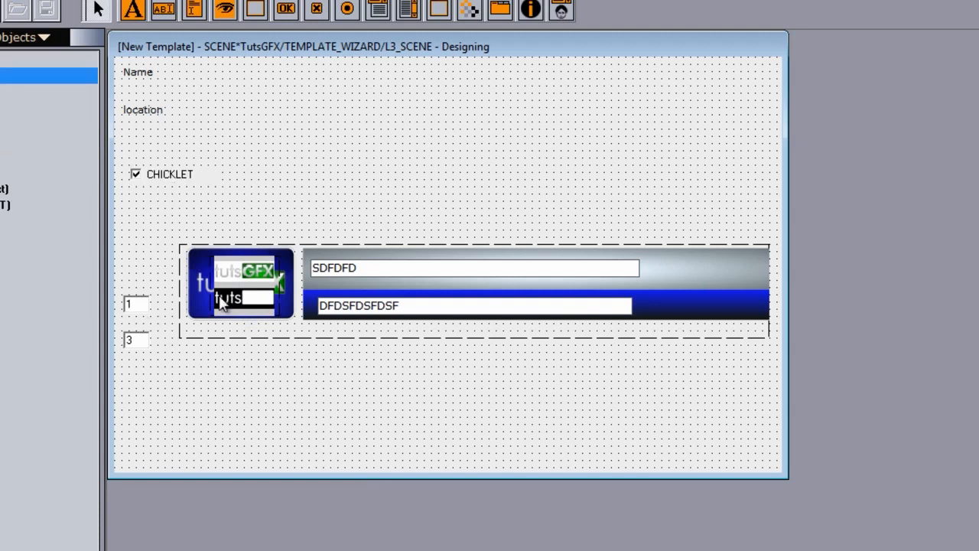
Clear the sample text from the Name field in fill-in mode, and return to design mode
click(373, 273)
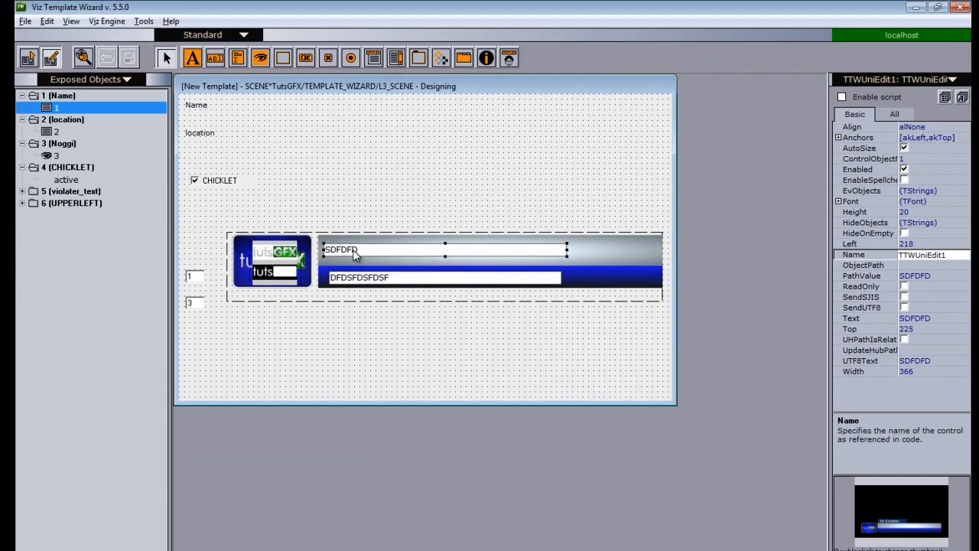
click(28, 59)
key(BackSpace)
click(50, 60)
Clear the location field's sample text by emptying its UTF8Text property
click(354, 282)
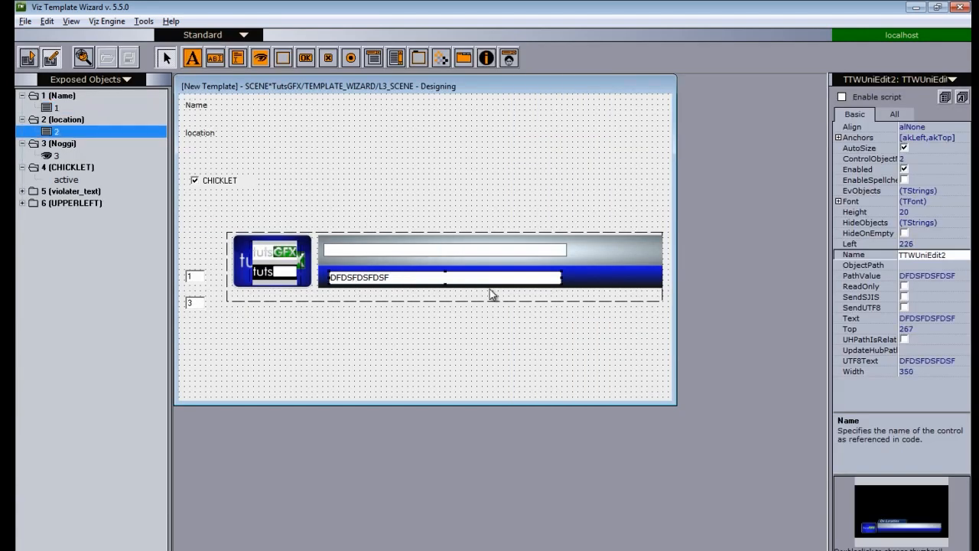
click(895, 115)
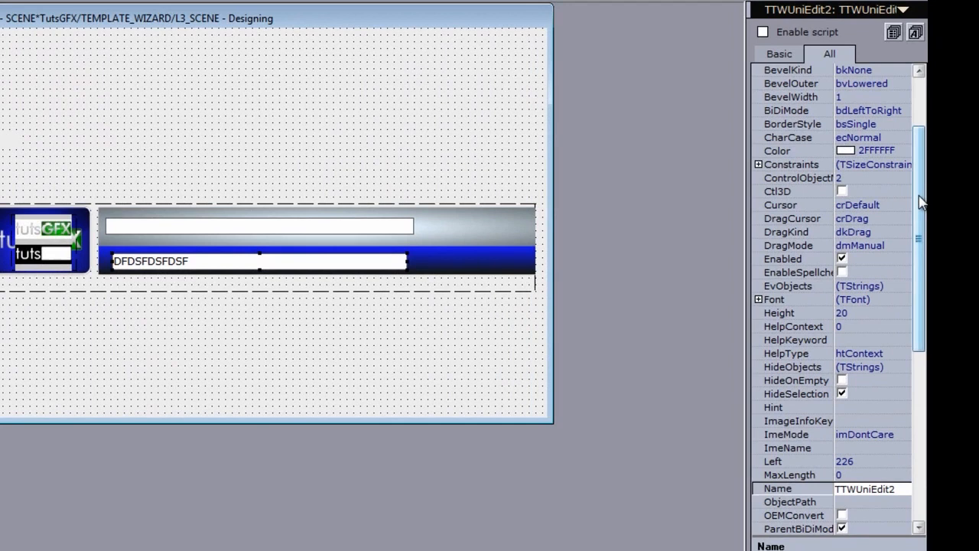
drag(919, 196, 926, 367)
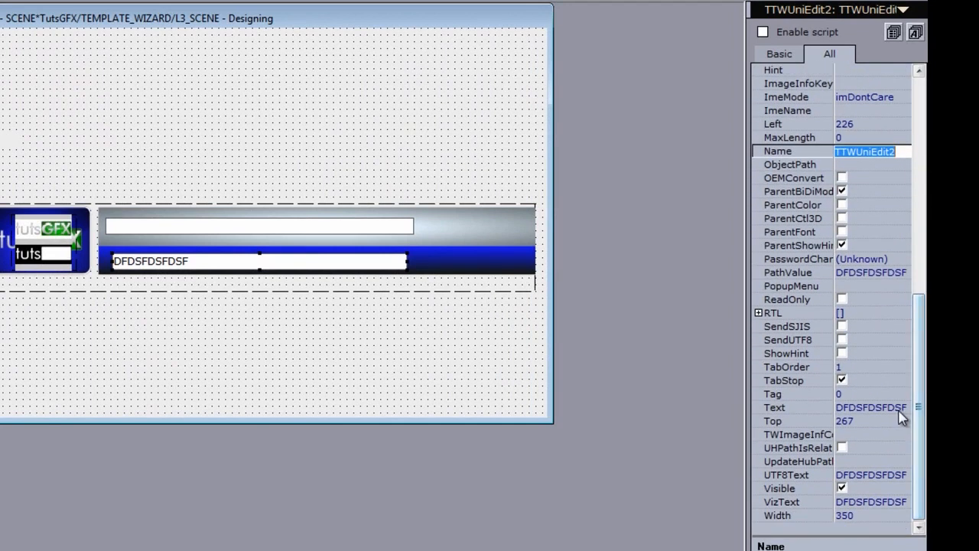
click(855, 476)
key(BackSpace)
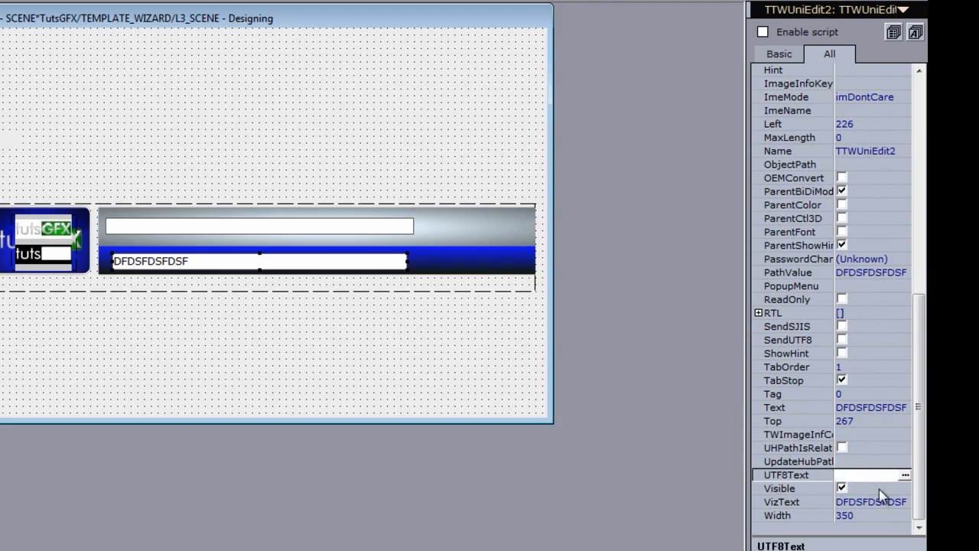
key(Return)
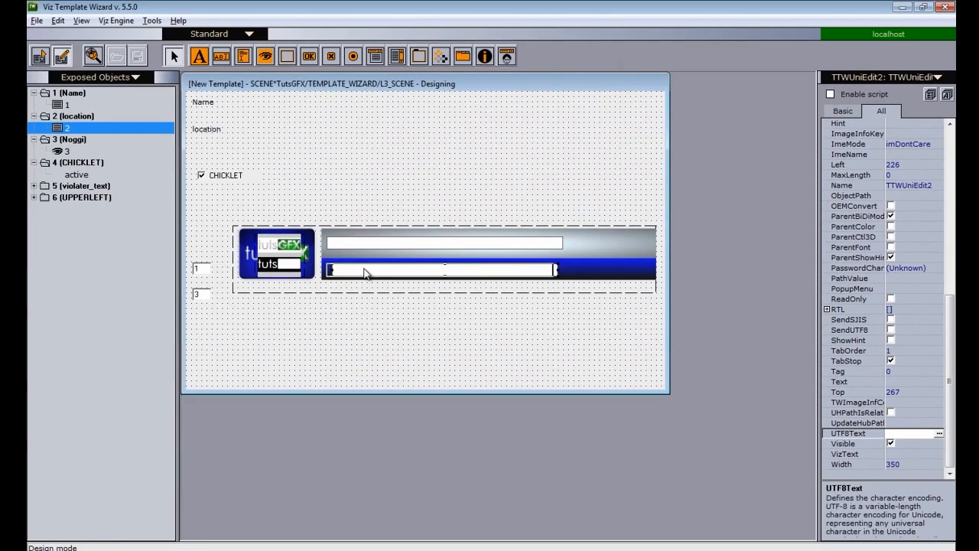
drag(364, 272, 367, 274)
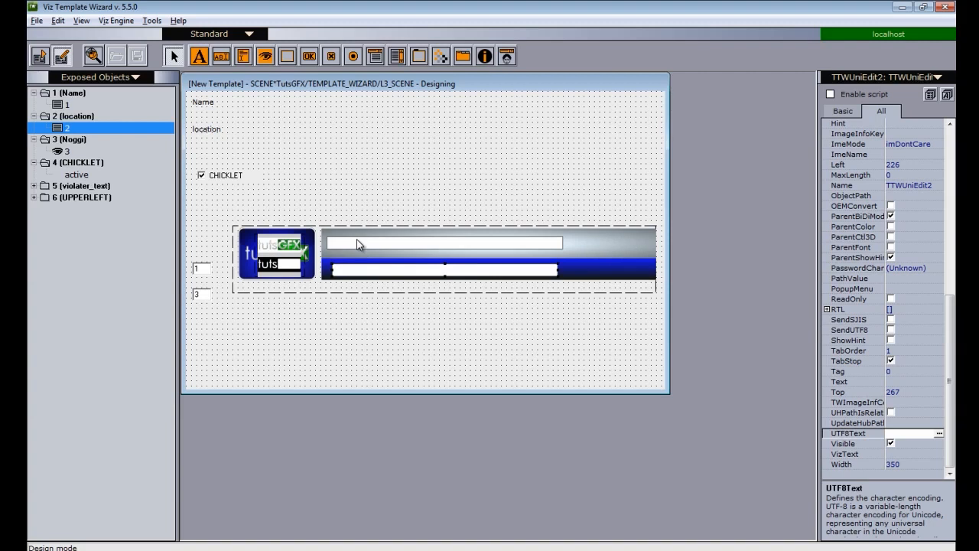
Place the CHICKLET checkbox directly above the logo box of the lower third
drag(224, 178, 259, 220)
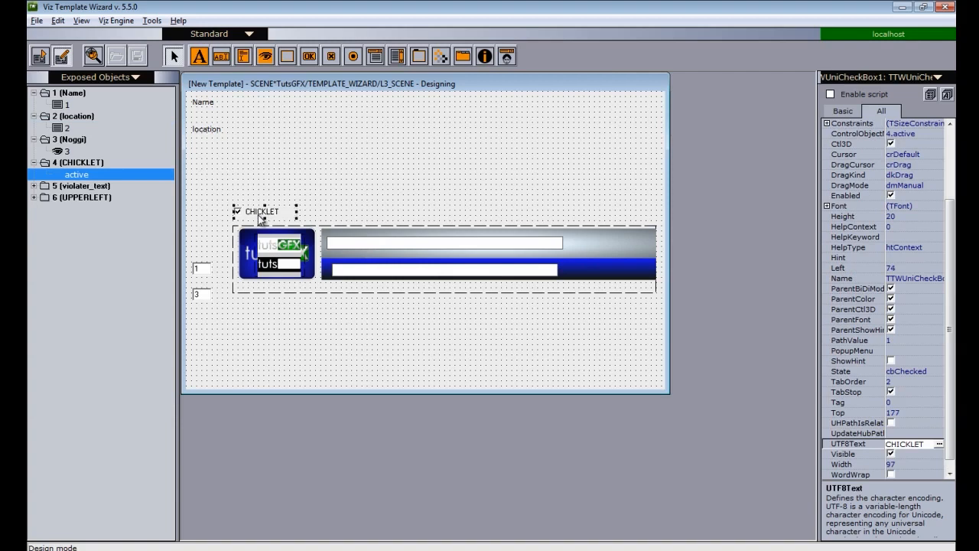